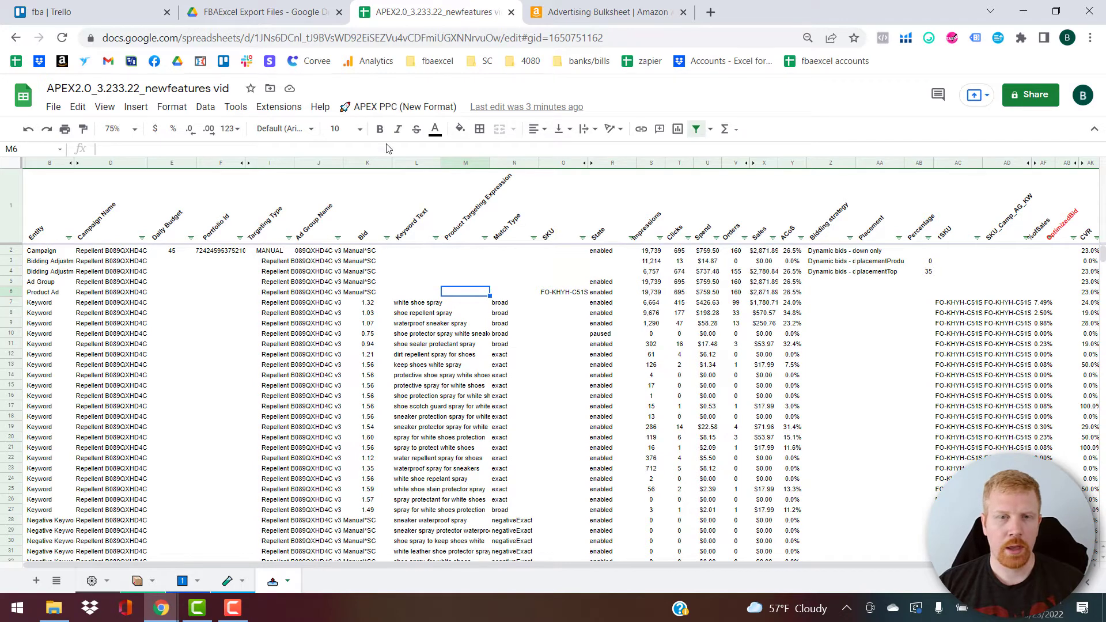
Filter the bulk sheet to all enabled targets and sort the rows by Orders from highest to lowest.
{"action": "left_click", "coordinate": [390, 108]}
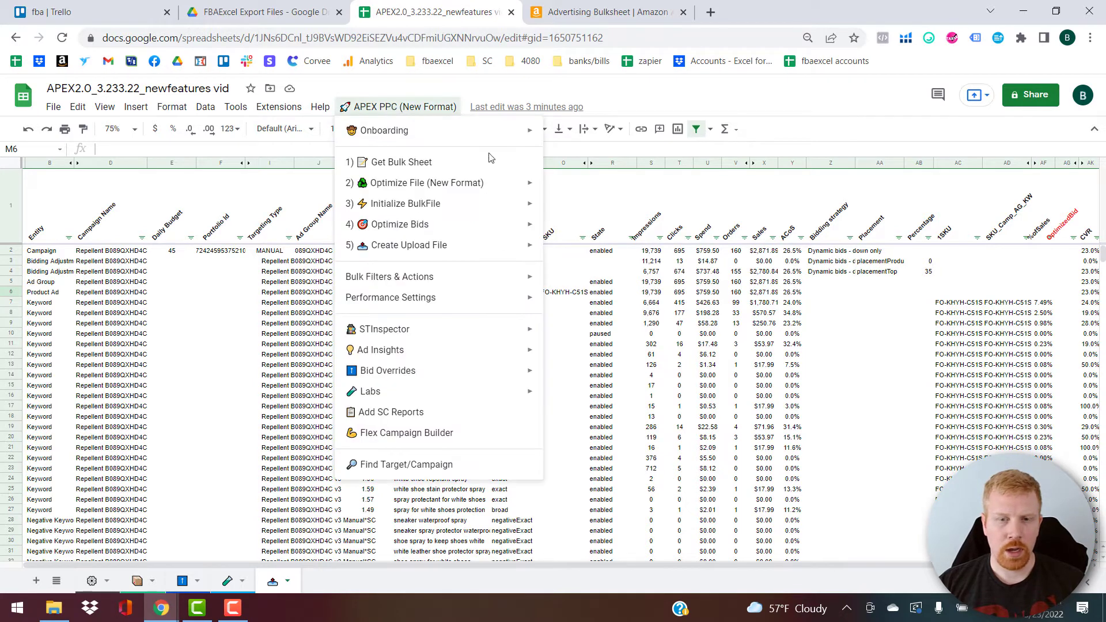
{"action": "left_click", "coordinate": [631, 293]}
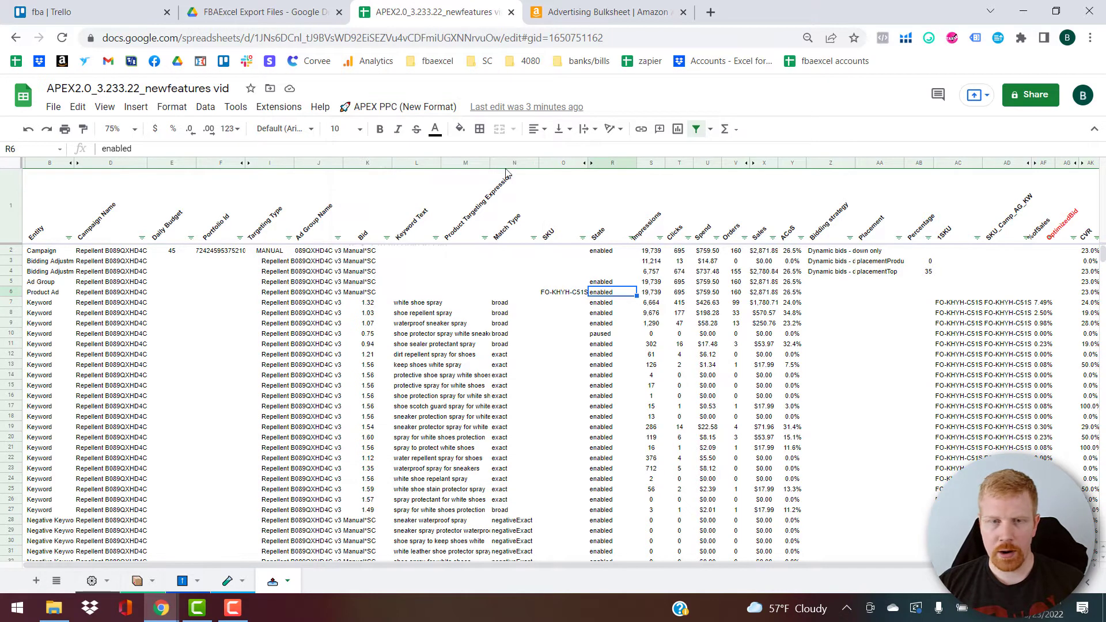
{"action": "left_click", "coordinate": [401, 108]}
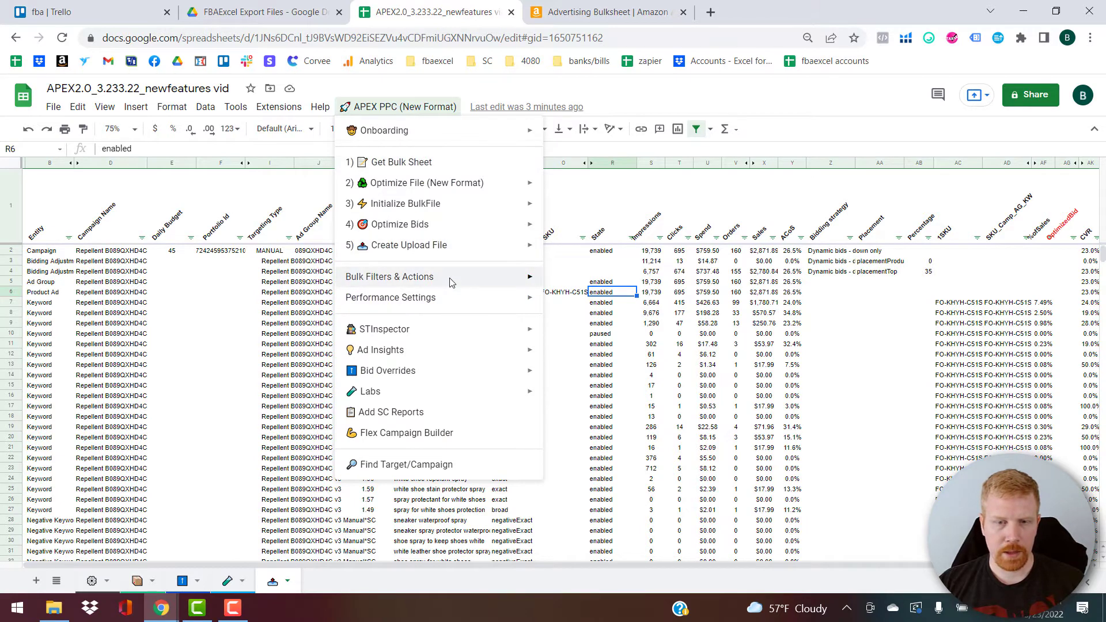
{"action": "mouse_move", "coordinate": [450, 281]}
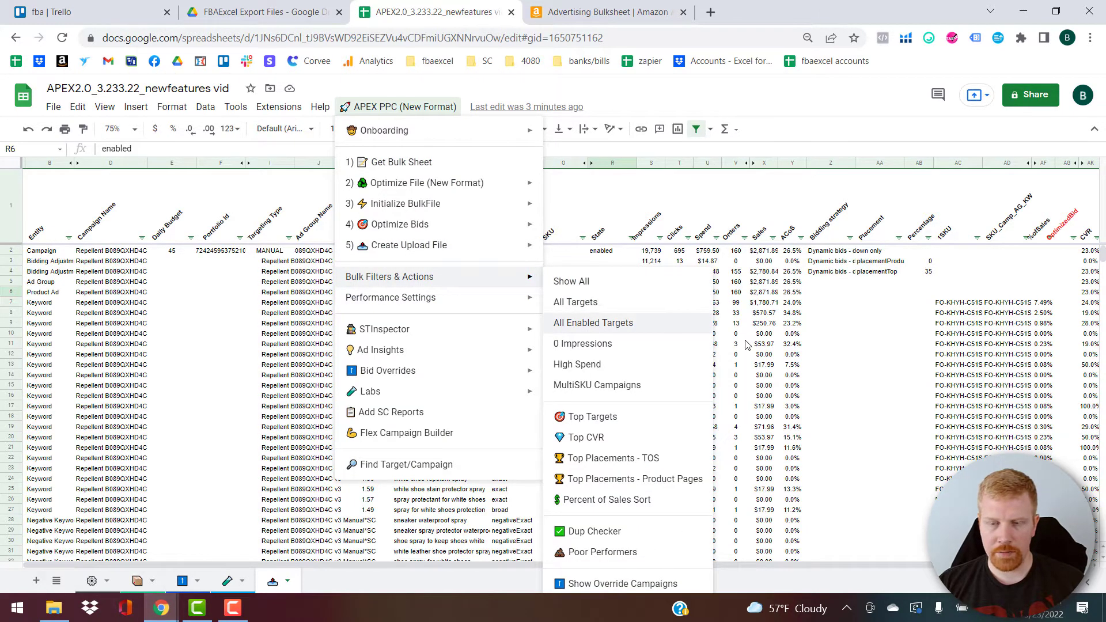
{"action": "left_click", "coordinate": [628, 323]}
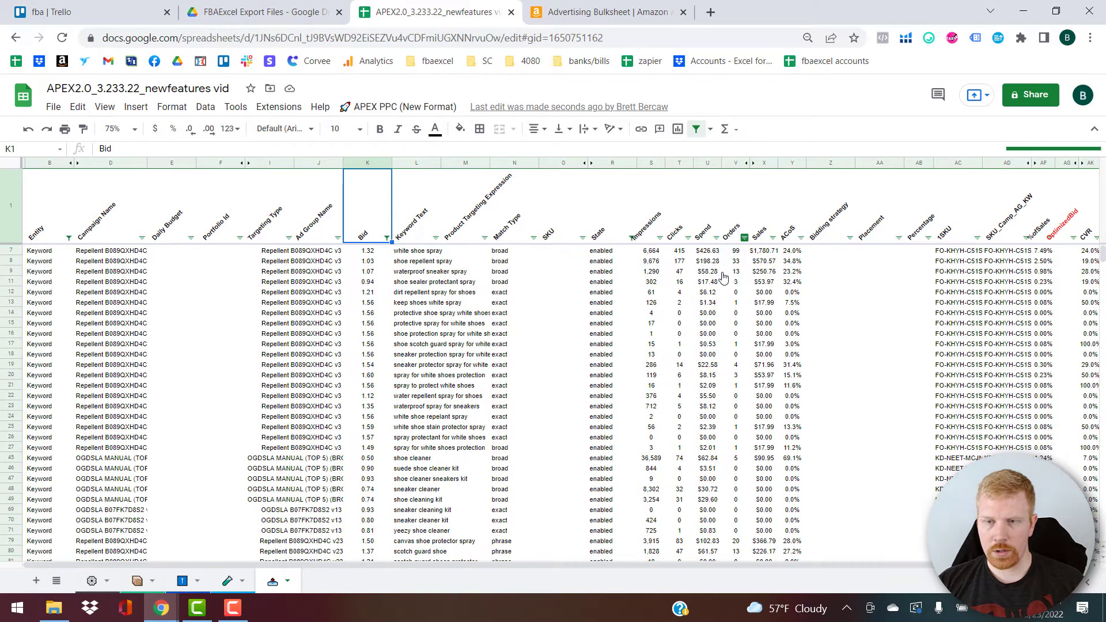
{"action": "left_click", "coordinate": [744, 238]}
{"action": "left_click", "coordinate": [623, 280]}
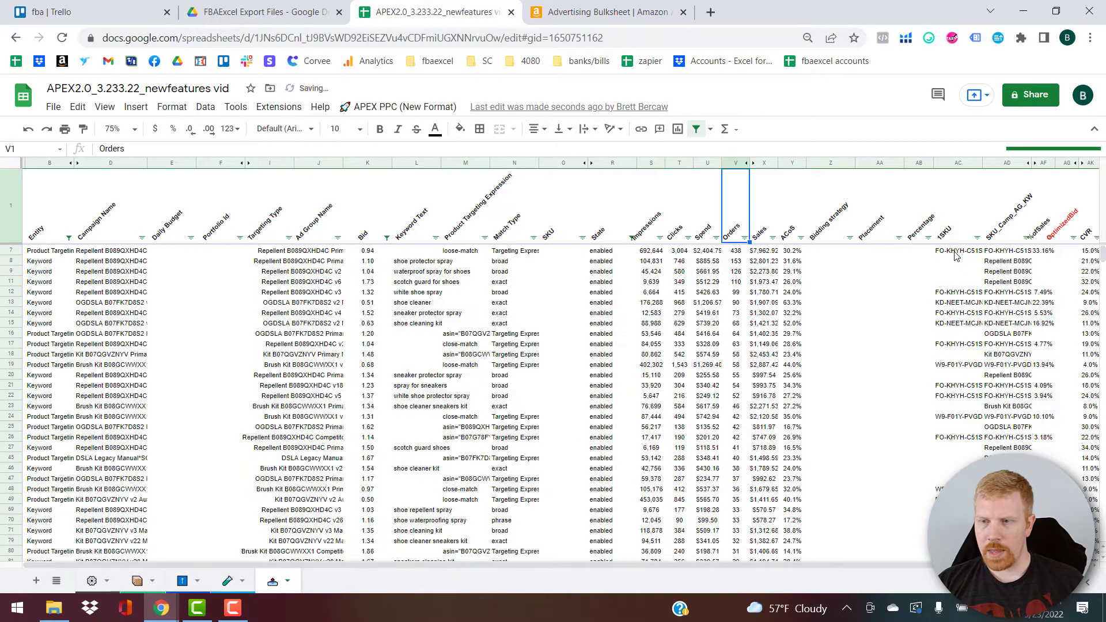
Copy AC7:AD15 from the bulk sheet to Bid Overrides starting at B8, and set the blank types in B9:B11 to Target.
{"action": "left_click", "coordinate": [957, 250]}
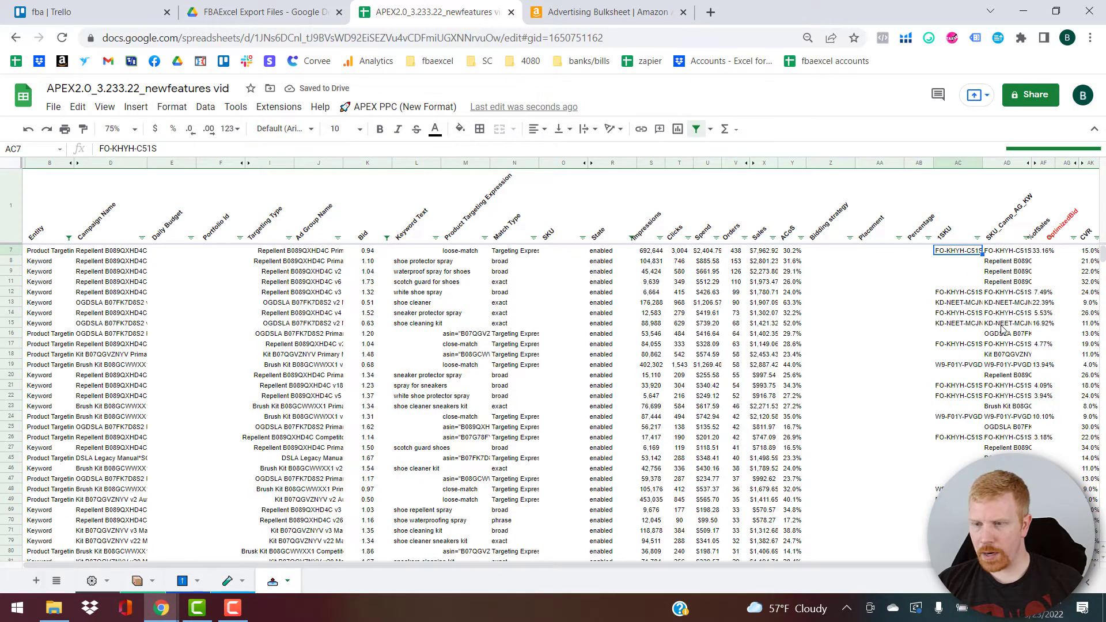
{"action": "left_click", "coordinate": [1020, 325], "text": "shift"}
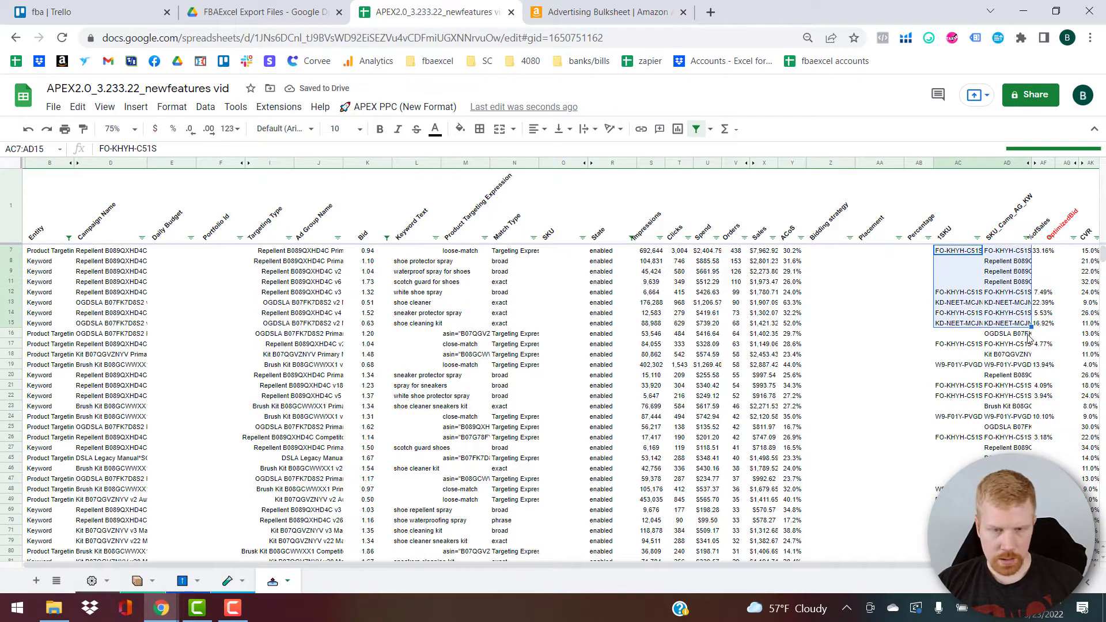
{"action": "key", "text": "ctrl+c"}
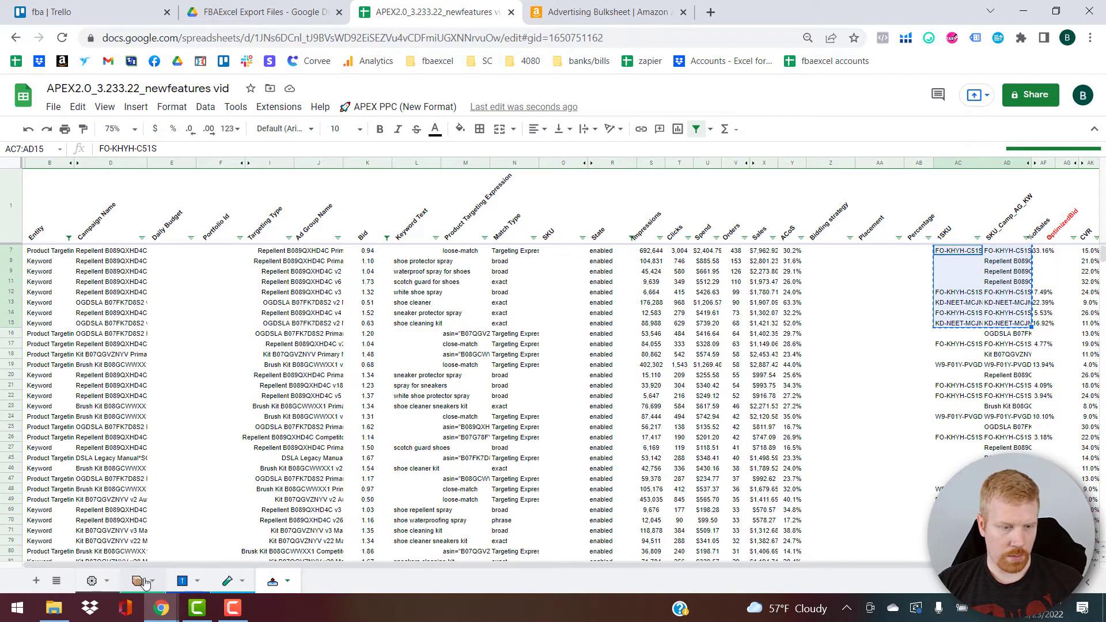
{"action": "left_click", "coordinate": [181, 580]}
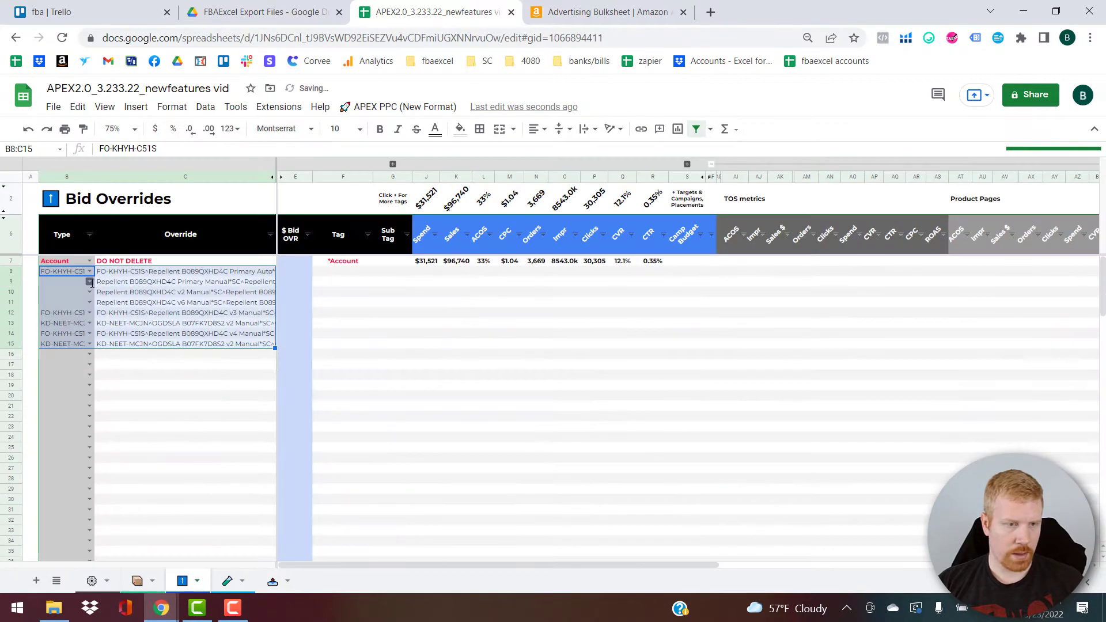
{"action": "double_click", "coordinate": [72, 282]}
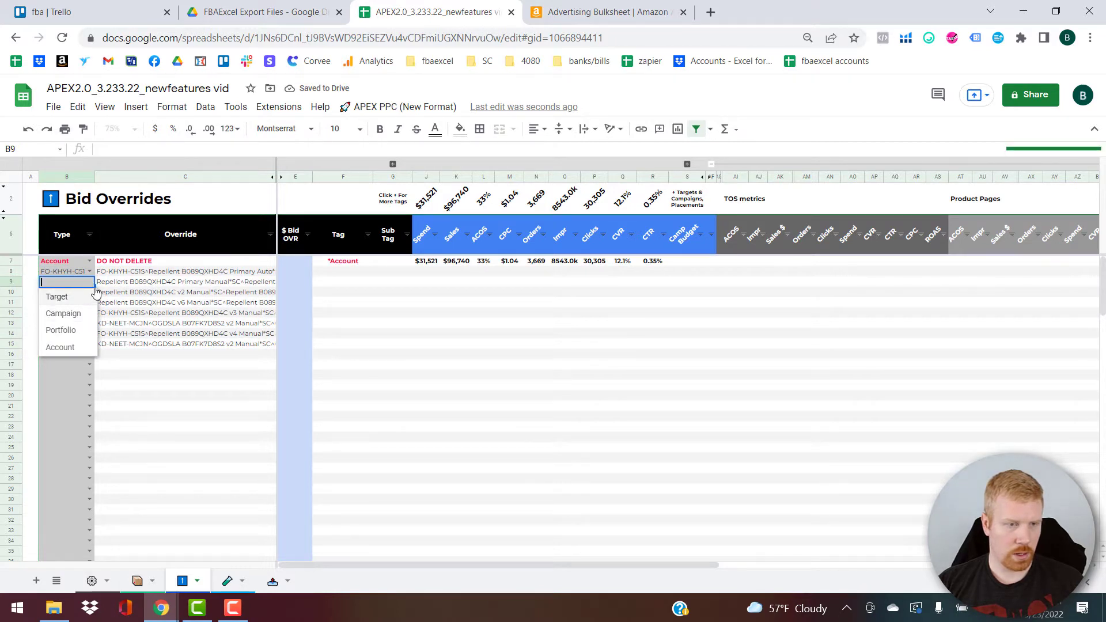
{"action": "left_click", "coordinate": [92, 295]}
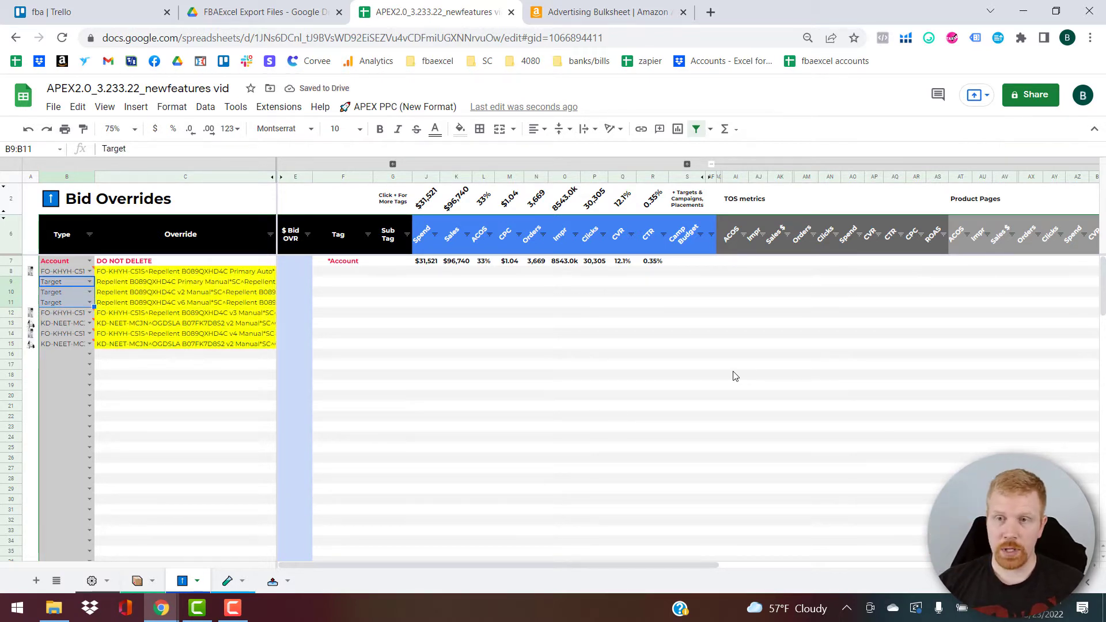
Show the Target and Campaign columns and load the performance and placement metrics for the listed bid overrides.
{"action": "left_click", "coordinate": [712, 164]}
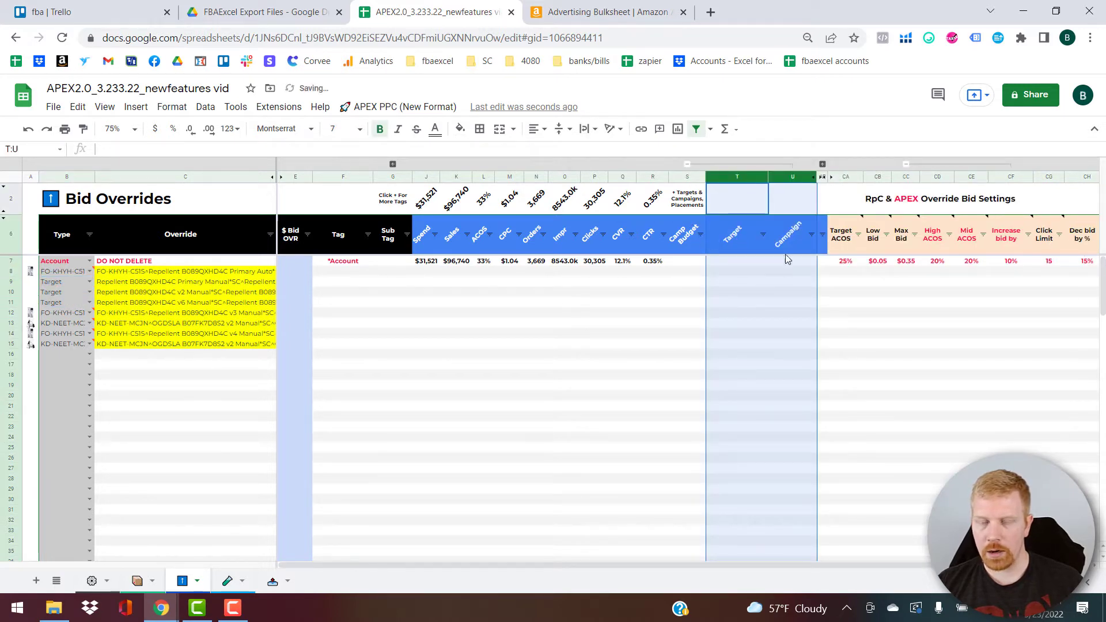
{"action": "left_click", "coordinate": [734, 260]}
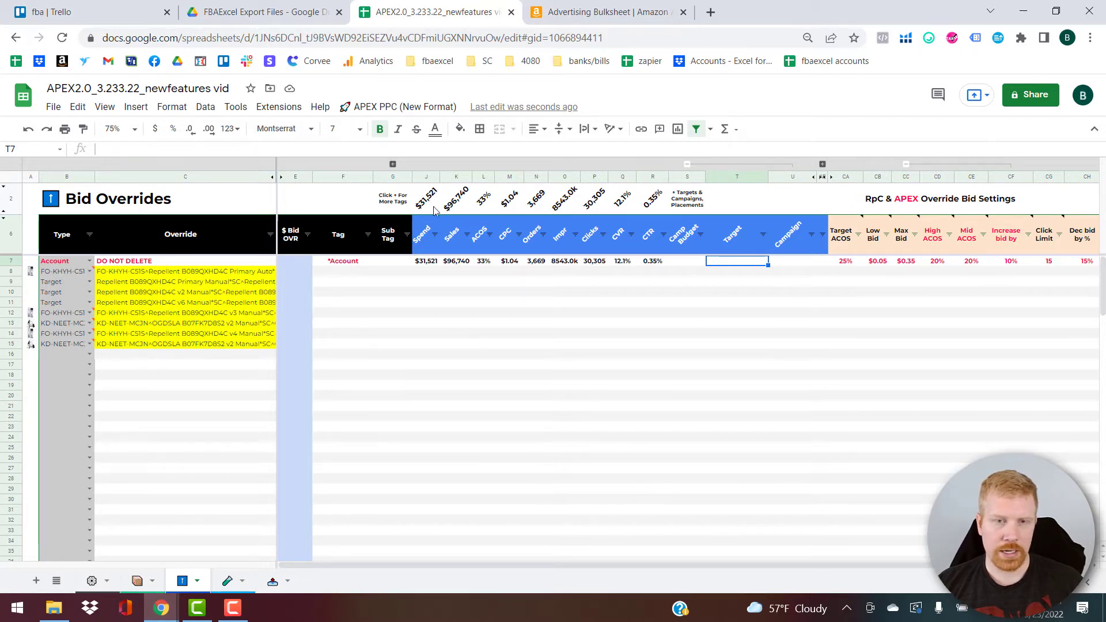
{"action": "left_click", "coordinate": [403, 107]}
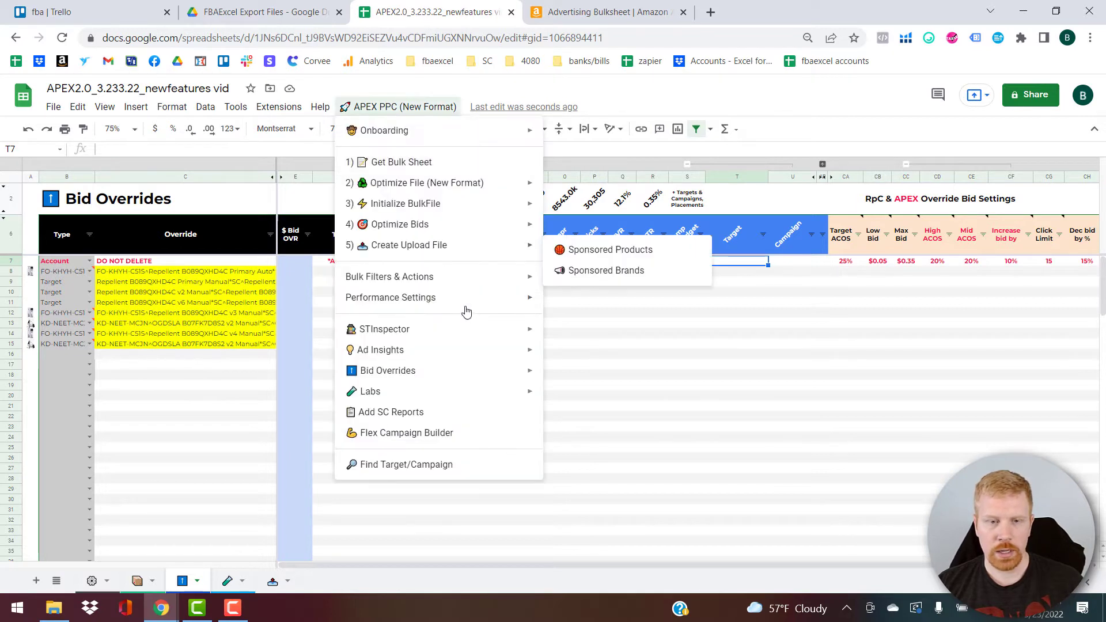
{"action": "mouse_move", "coordinate": [420, 370]}
{"action": "left_click", "coordinate": [658, 370]}
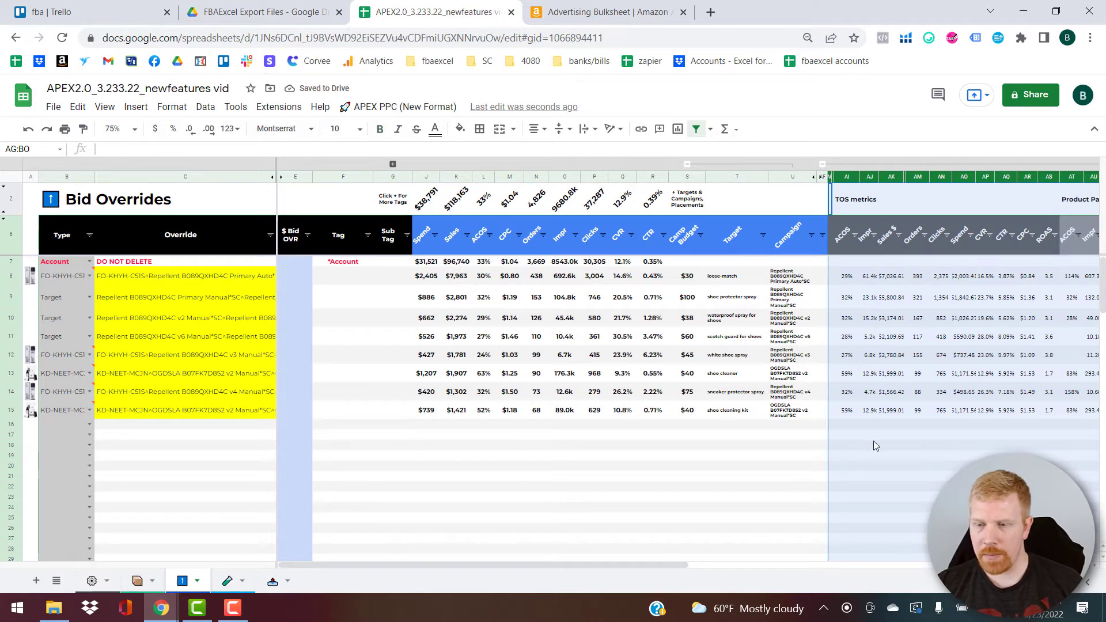
{"action": "left_click", "coordinate": [873, 437]}
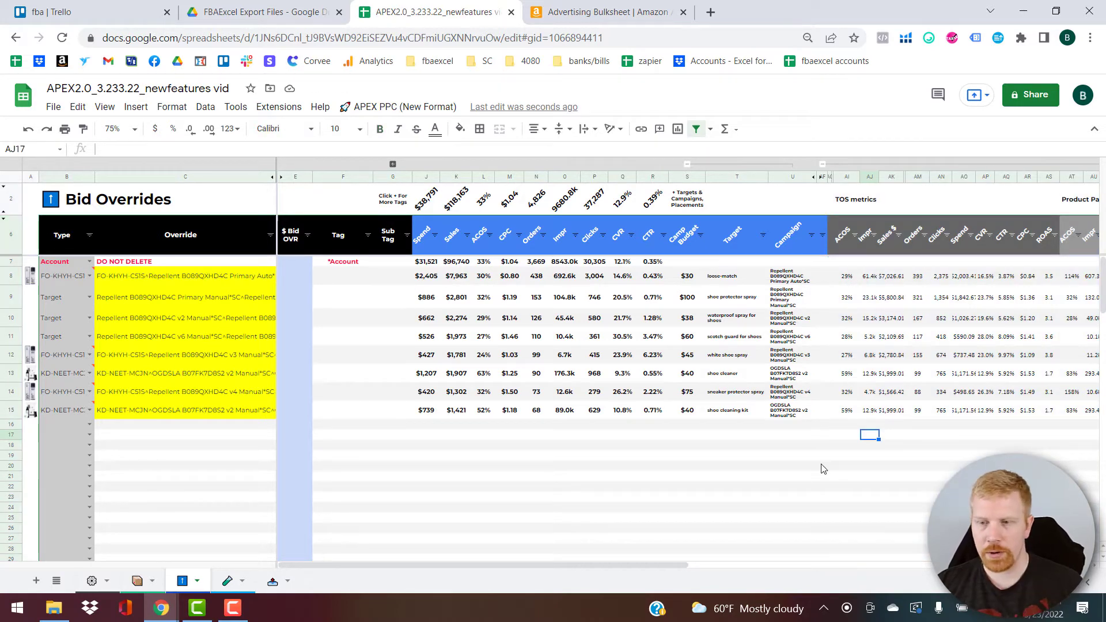
Compare the TOS and Product Pages metrics of the overrides and tag the loose-match target in row 8 as TOS.
{"action": "left_click_drag", "start_coordinate": [662, 565], "coordinate": [758, 568]}
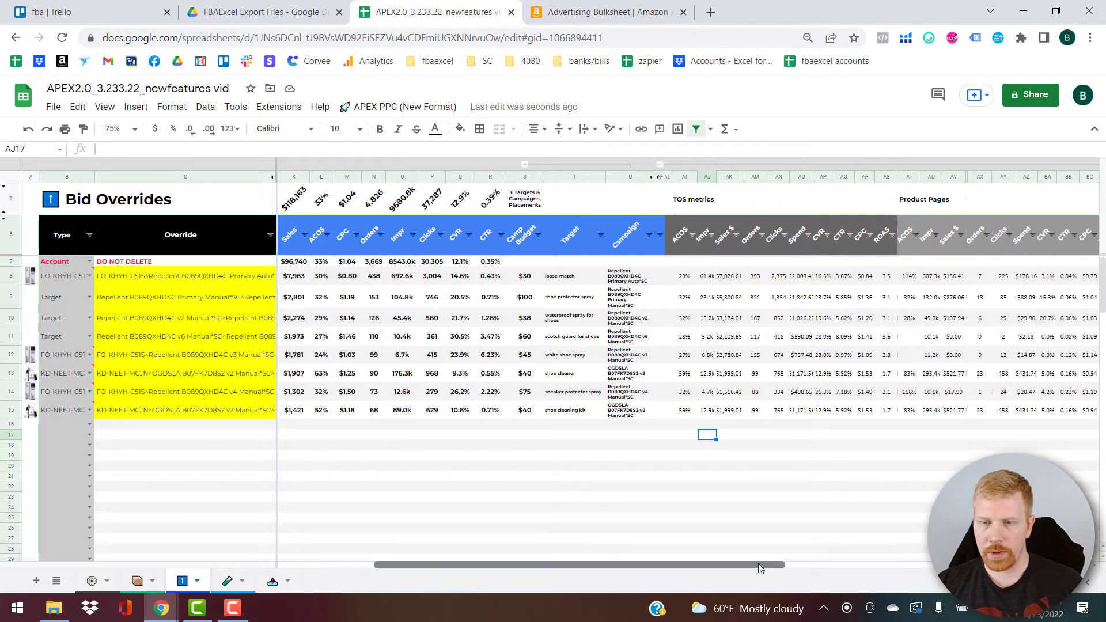
{"action": "left_click_drag", "start_coordinate": [756, 563], "coordinate": [697, 558]}
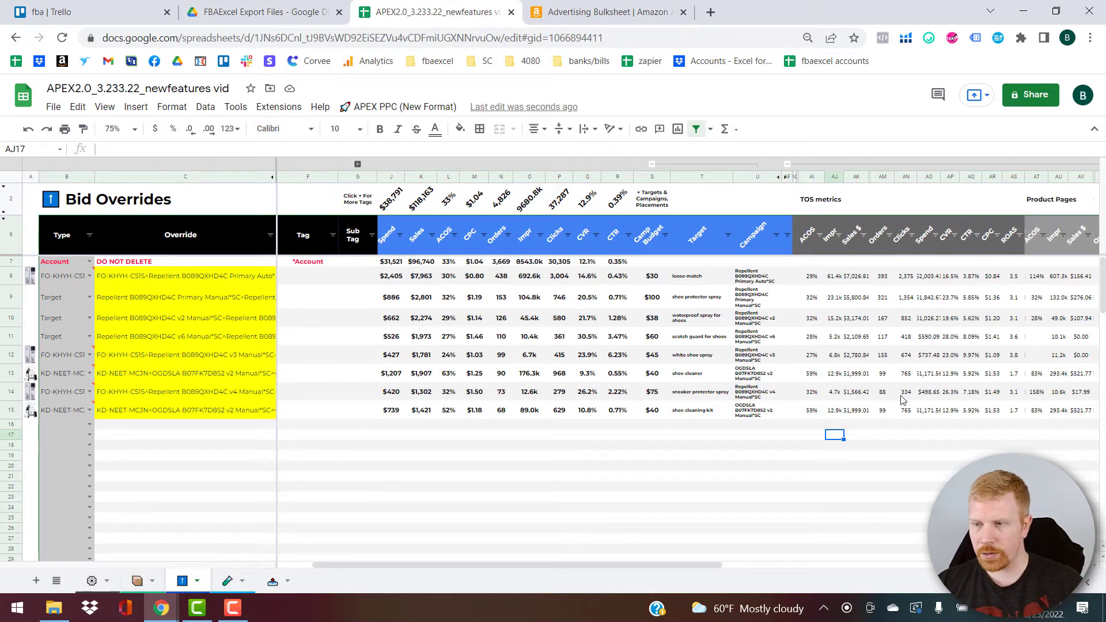
{"action": "left_click_drag", "start_coordinate": [682, 564], "coordinate": [794, 562]}
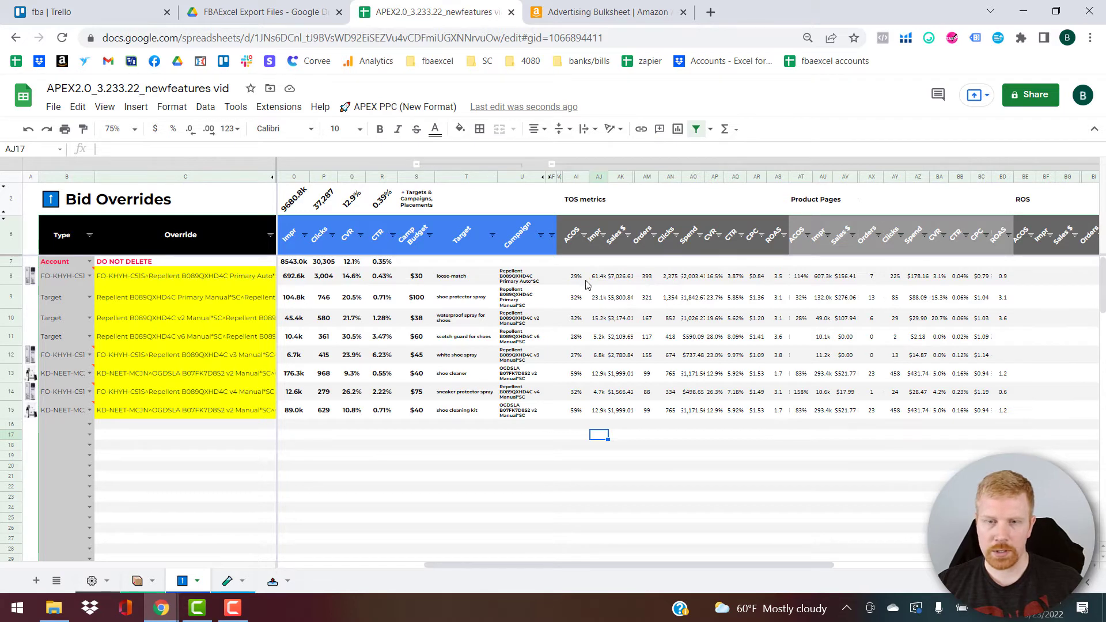
{"action": "left_click_drag", "start_coordinate": [727, 566], "coordinate": [568, 562]}
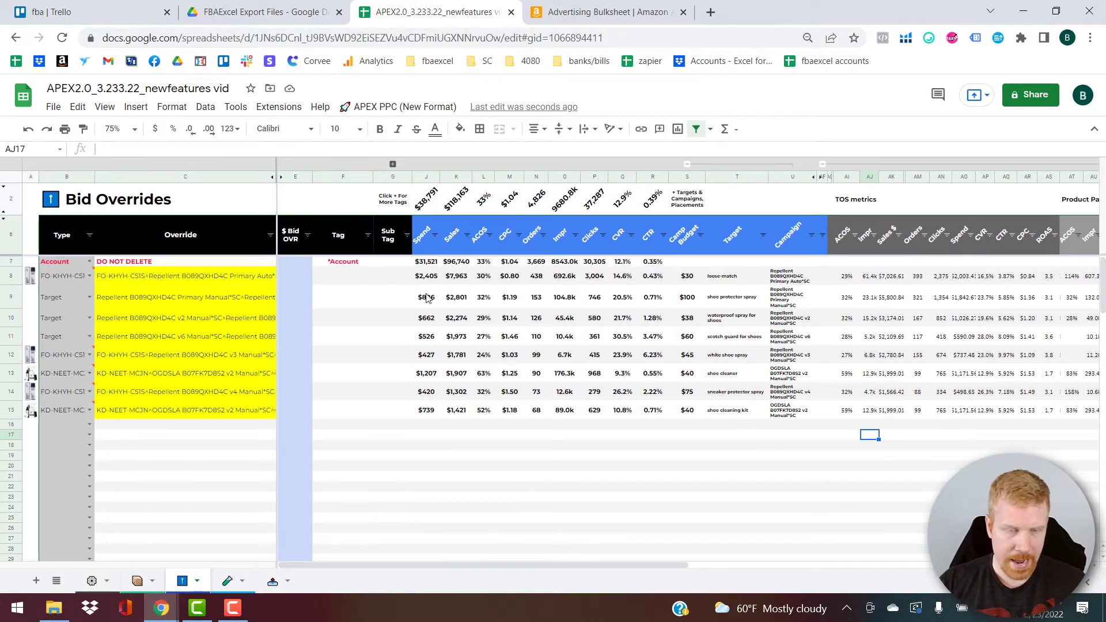
{"action": "left_click", "coordinate": [343, 276]}
{"action": "type", "text": "TO"}
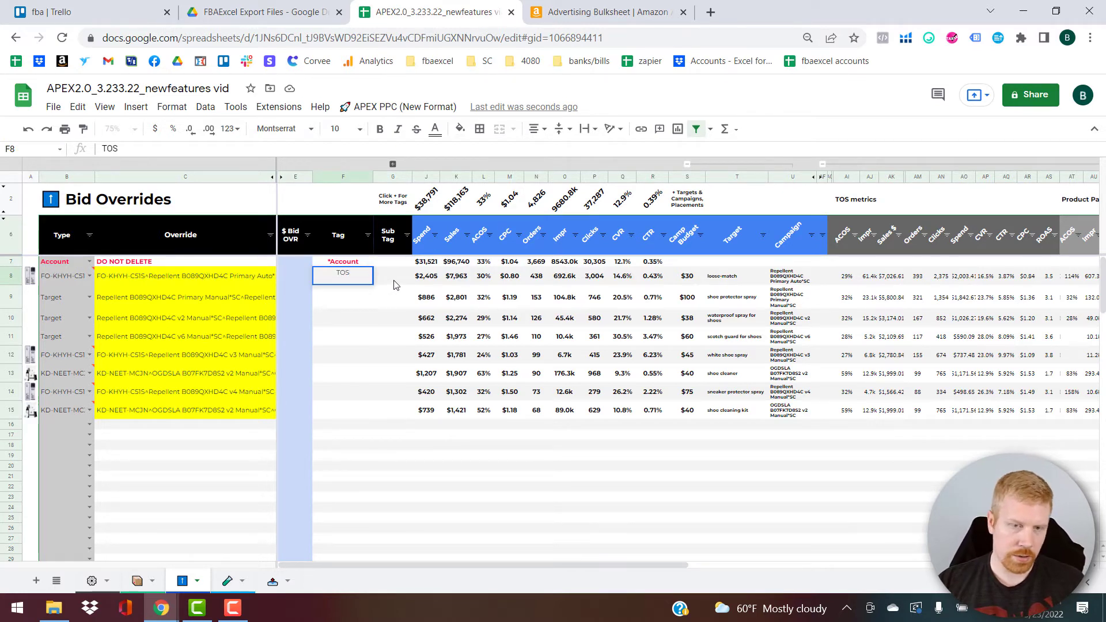
{"action": "type", "text": "S"}
{"action": "key", "text": "Tab"}
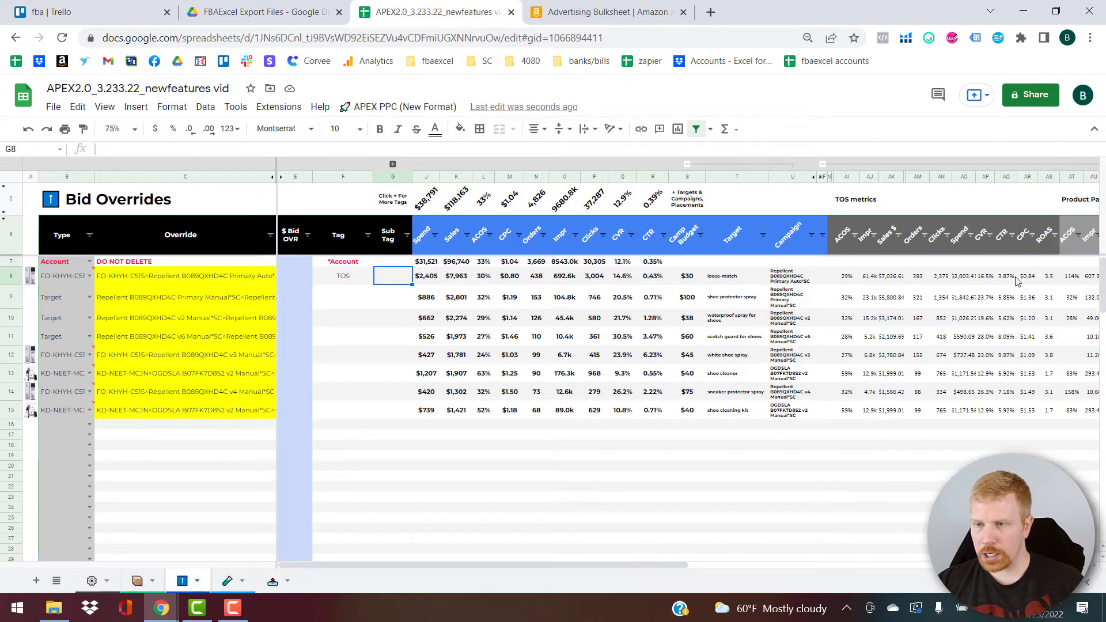
Check the TOS CPC of the loose-match target in row 8 and locate that target in the bulk sheet.
{"action": "left_click", "coordinate": [1034, 281]}
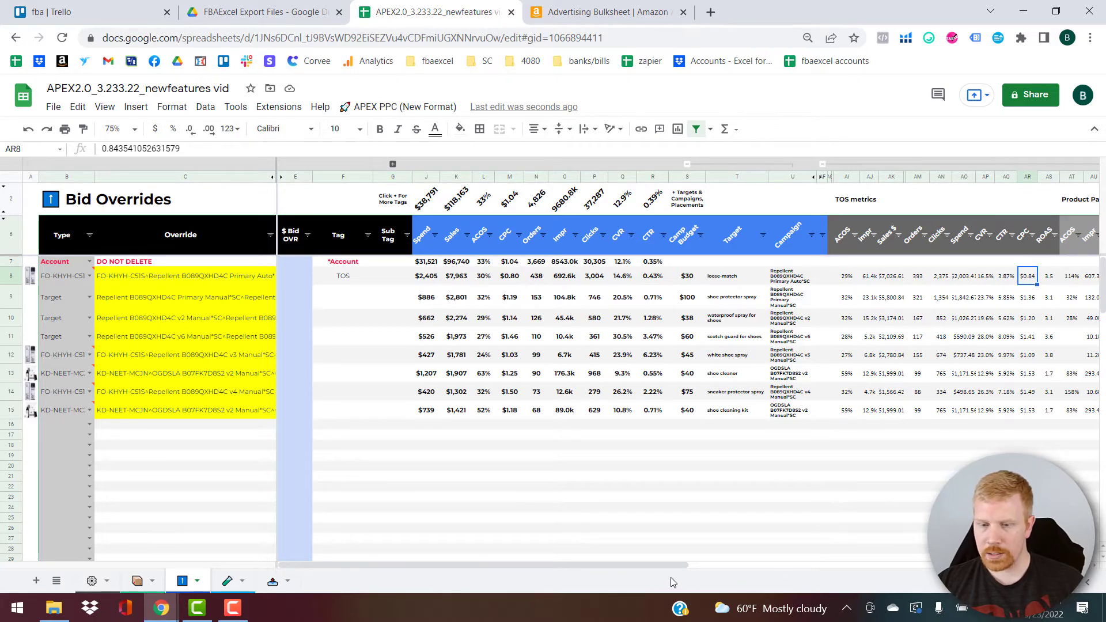
{"action": "left_click_drag", "start_coordinate": [672, 565], "coordinate": [847, 563]}
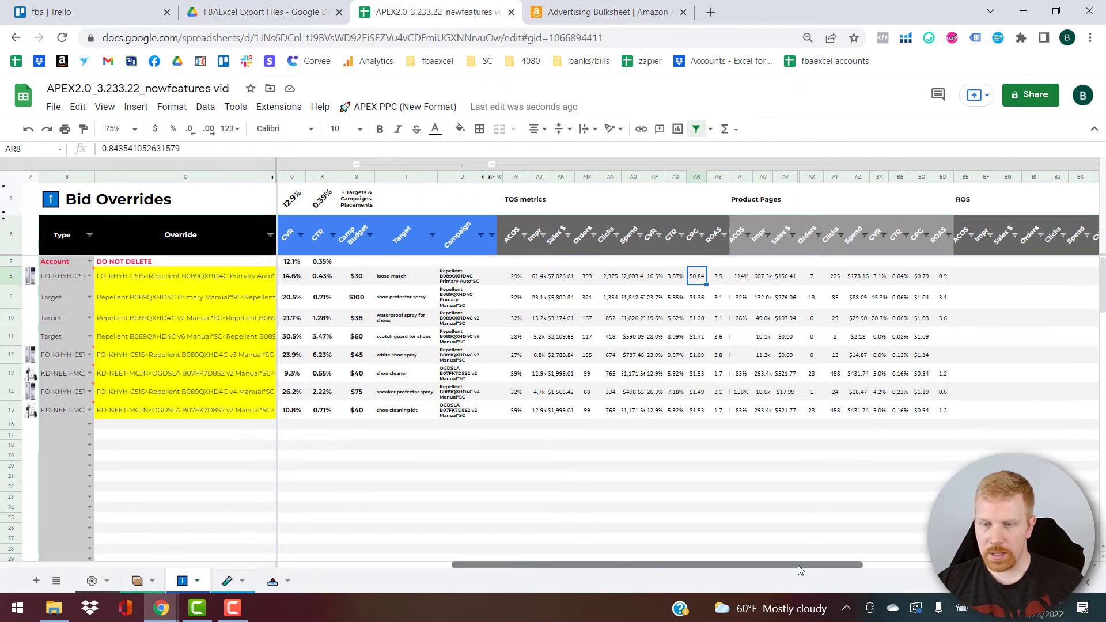
{"action": "left_click_drag", "start_coordinate": [799, 570], "coordinate": [614, 559]}
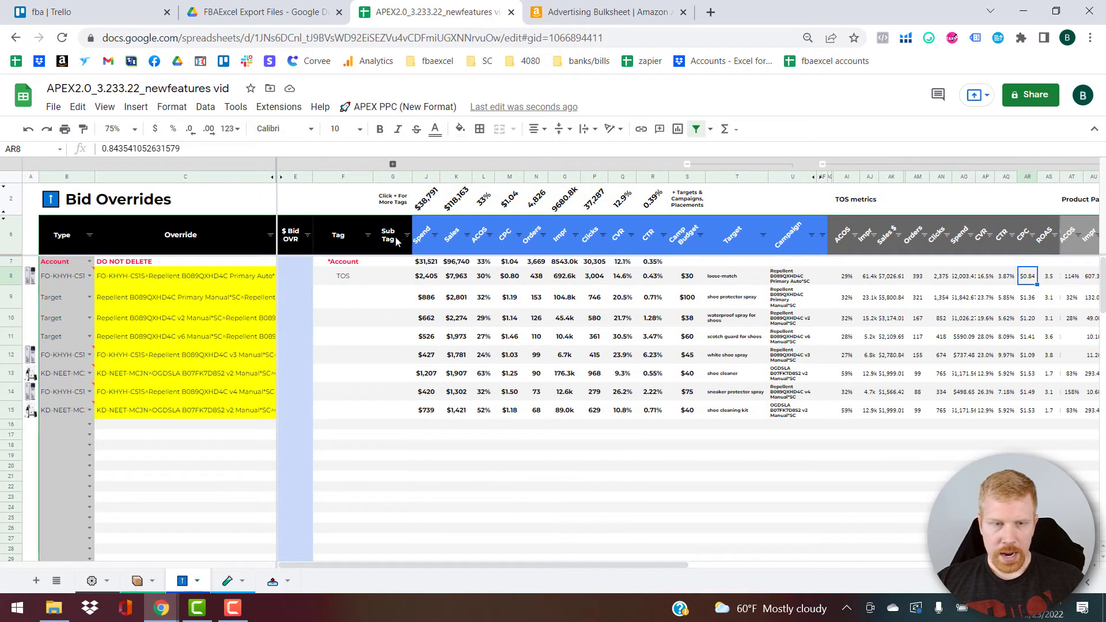
{"action": "key", "text": "Home"}
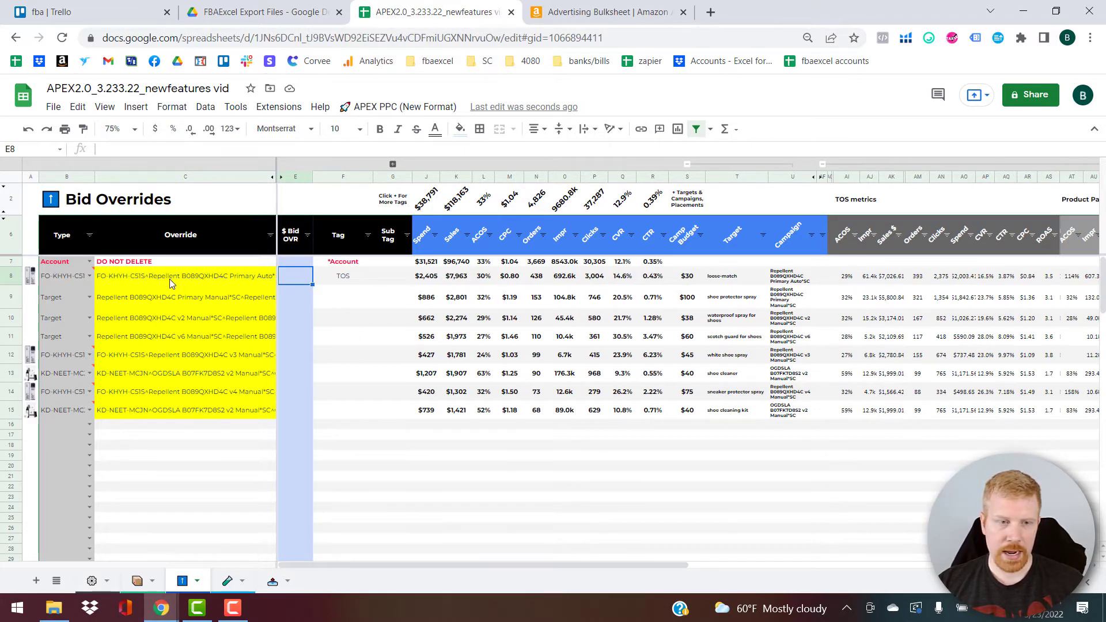
{"action": "left_click", "coordinate": [244, 276]}
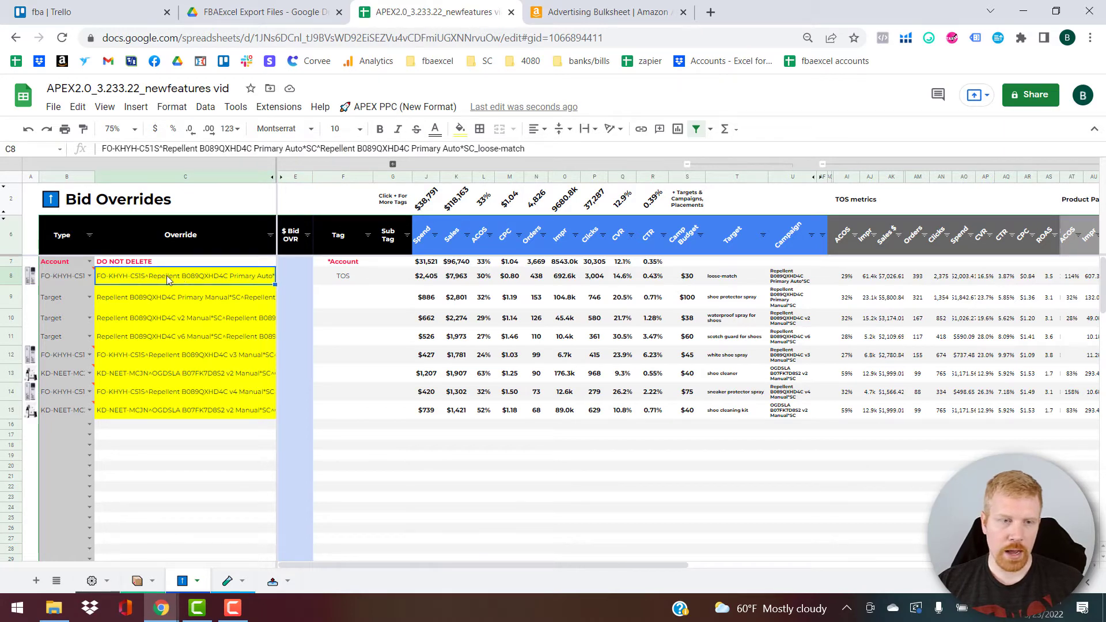
{"action": "left_click", "coordinate": [407, 107]}
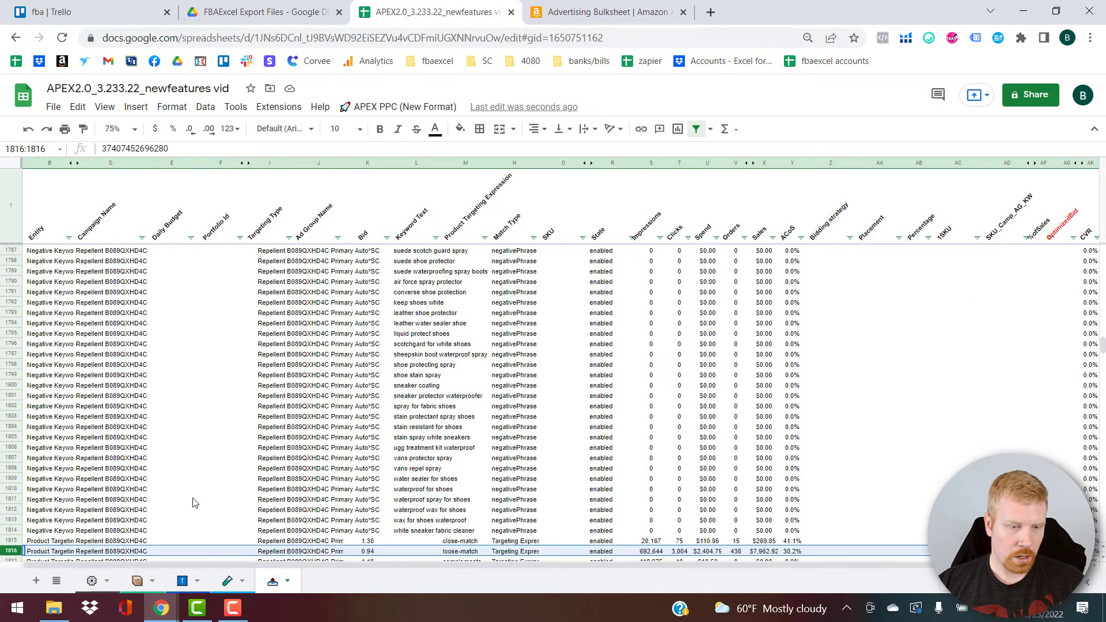
Check the top placement percentage of the Repellent B089QXHD4C Primary Auto*SC campaign in the bulk sheet and return to Bid Overrides.
{"action": "scroll", "coordinate": [193, 503], "scroll_direction": "down", "scroll_amount": 2}
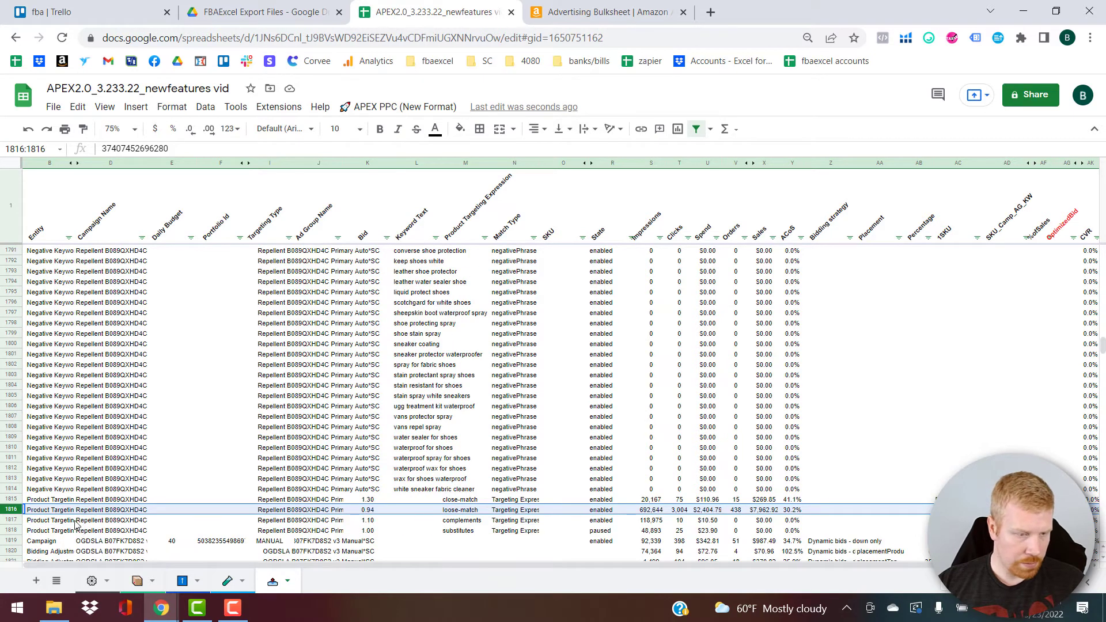
{"action": "scroll", "coordinate": [46, 411], "scroll_direction": "up", "scroll_amount": 15}
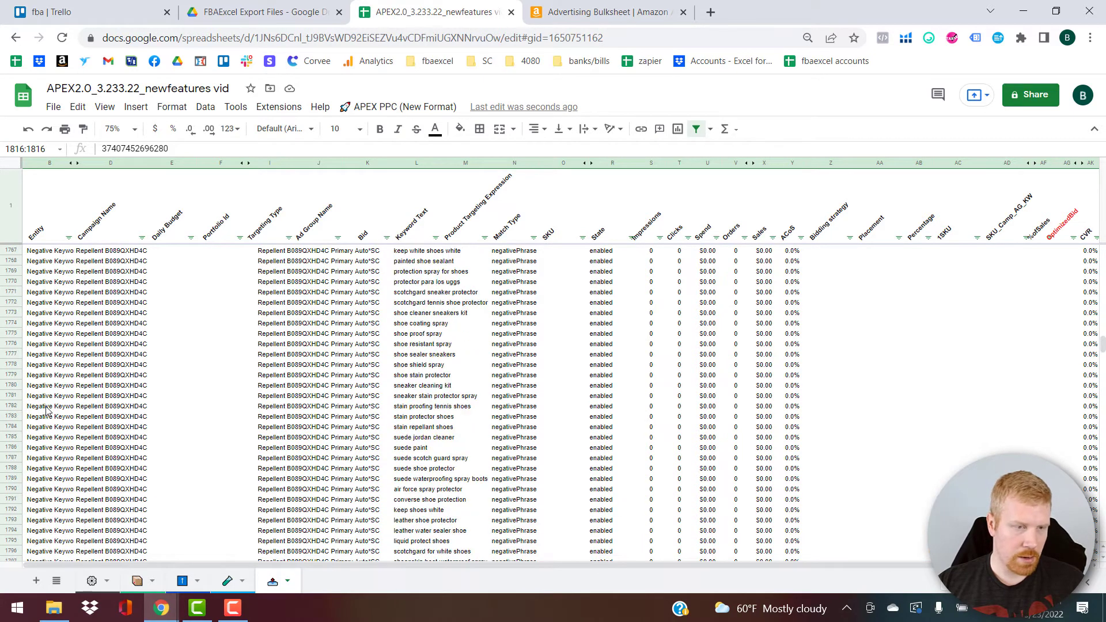
{"action": "scroll", "coordinate": [46, 410], "scroll_direction": "up", "scroll_amount": 7}
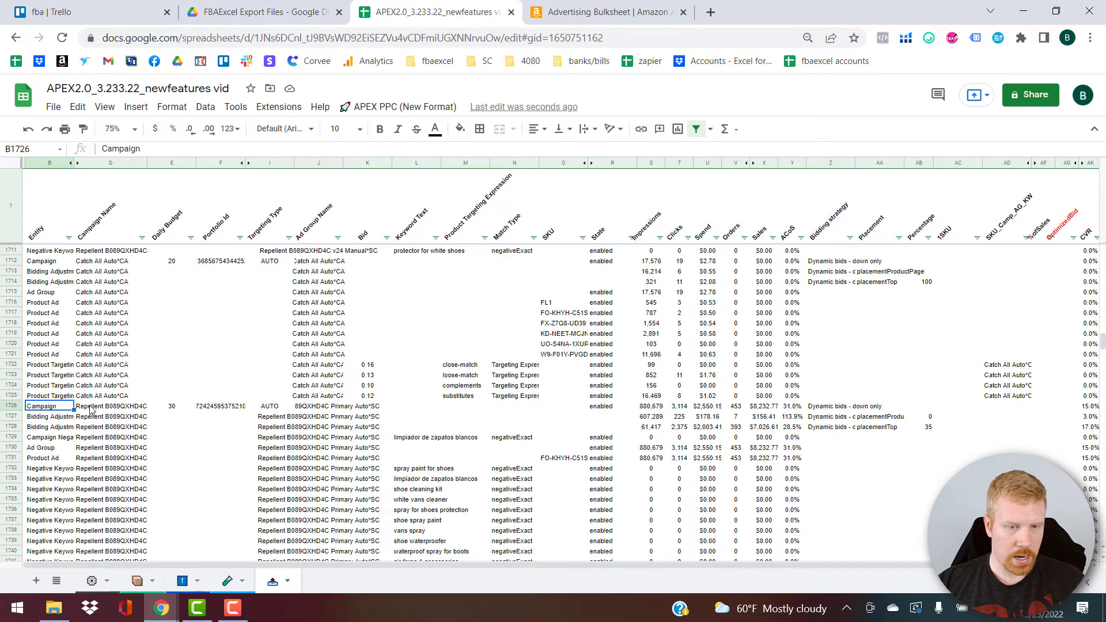
{"action": "left_click", "coordinate": [12, 407]}
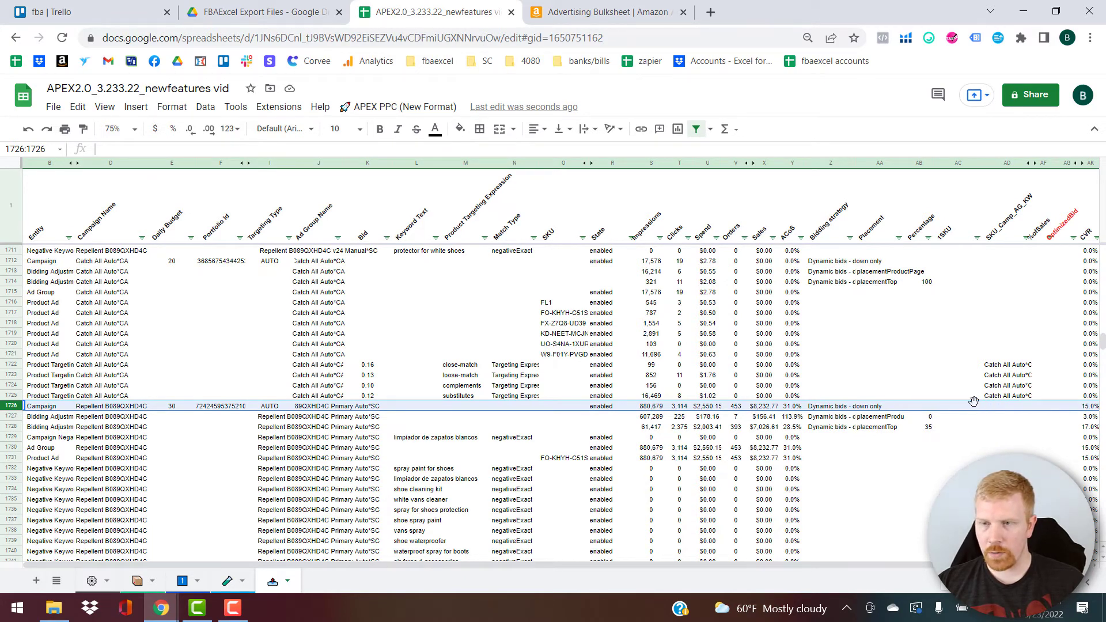
{"action": "left_click", "coordinate": [910, 428]}
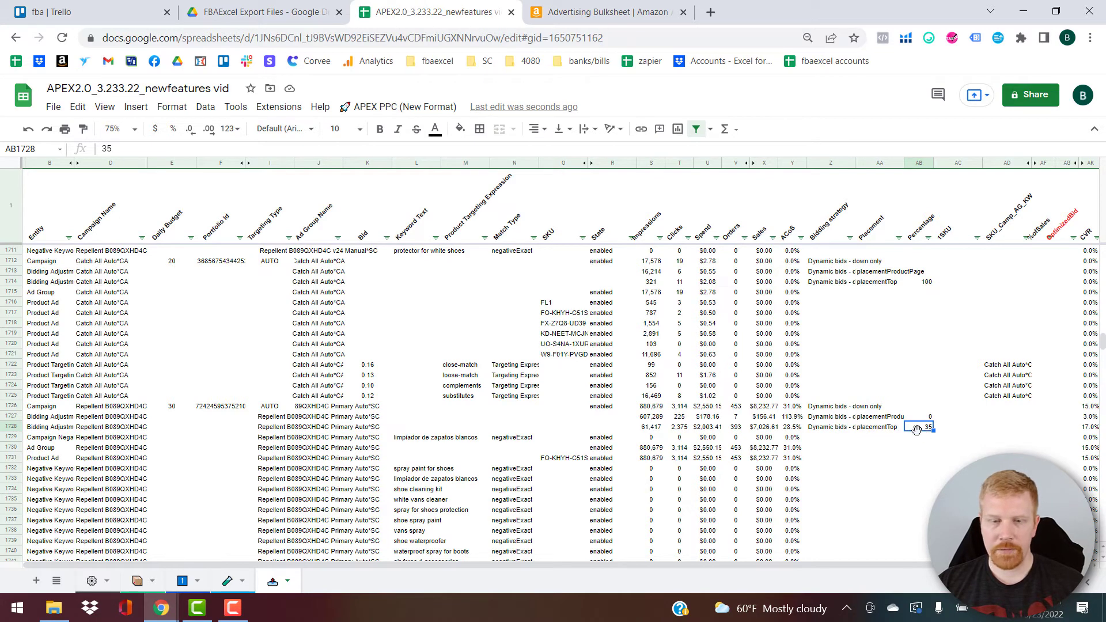
{"action": "left_click", "coordinate": [188, 584]}
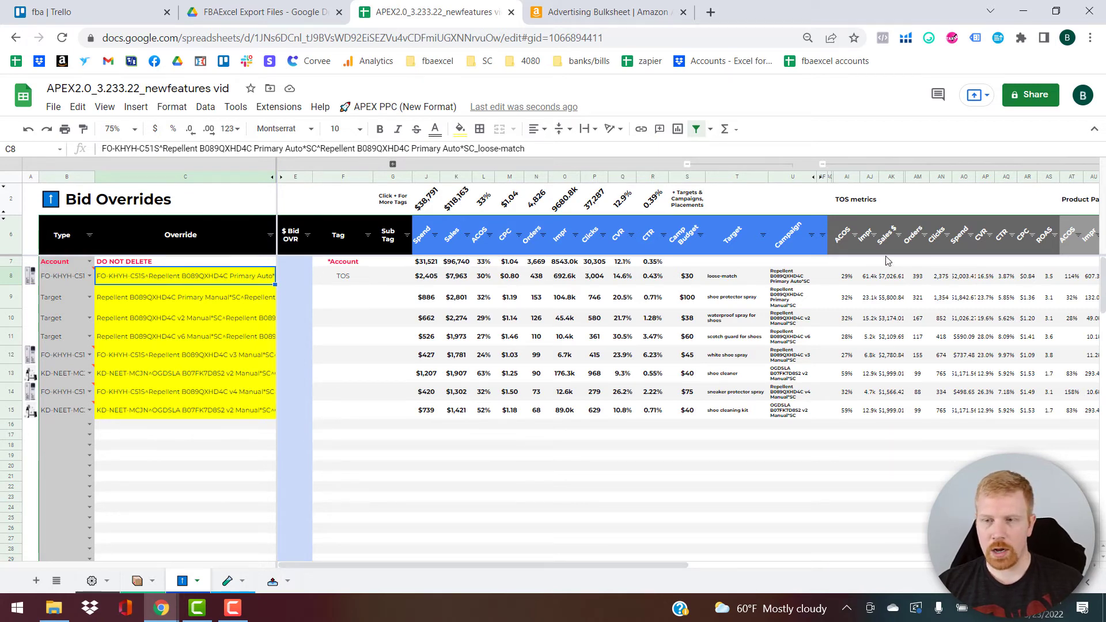
{"action": "left_click", "coordinate": [377, 108]}
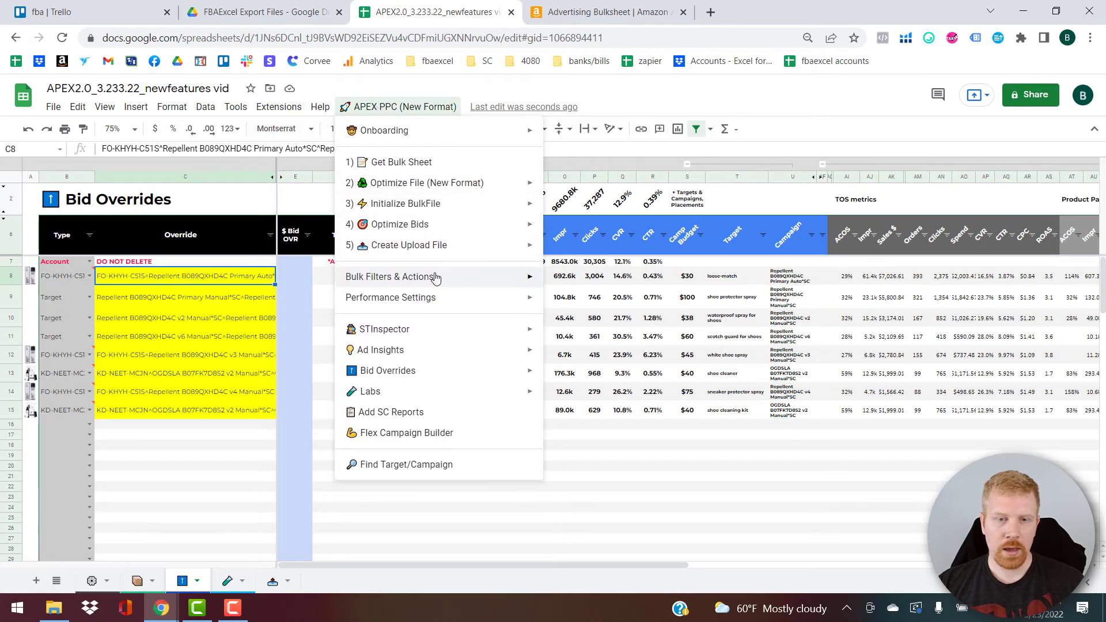
{"action": "mouse_move", "coordinate": [436, 278]}
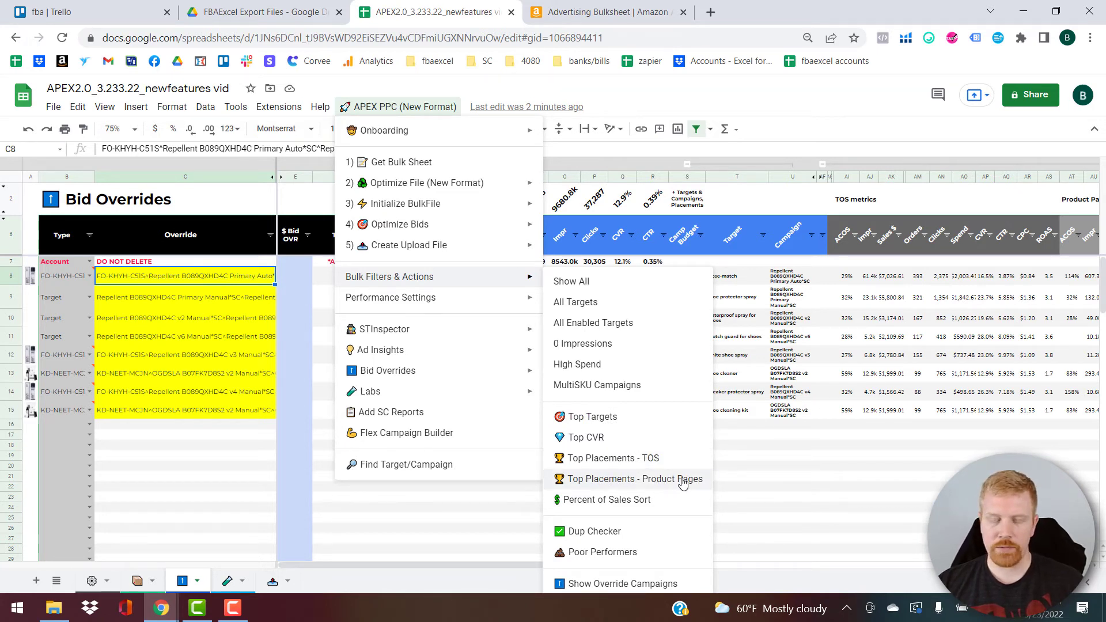
{"action": "left_click", "coordinate": [766, 459]}
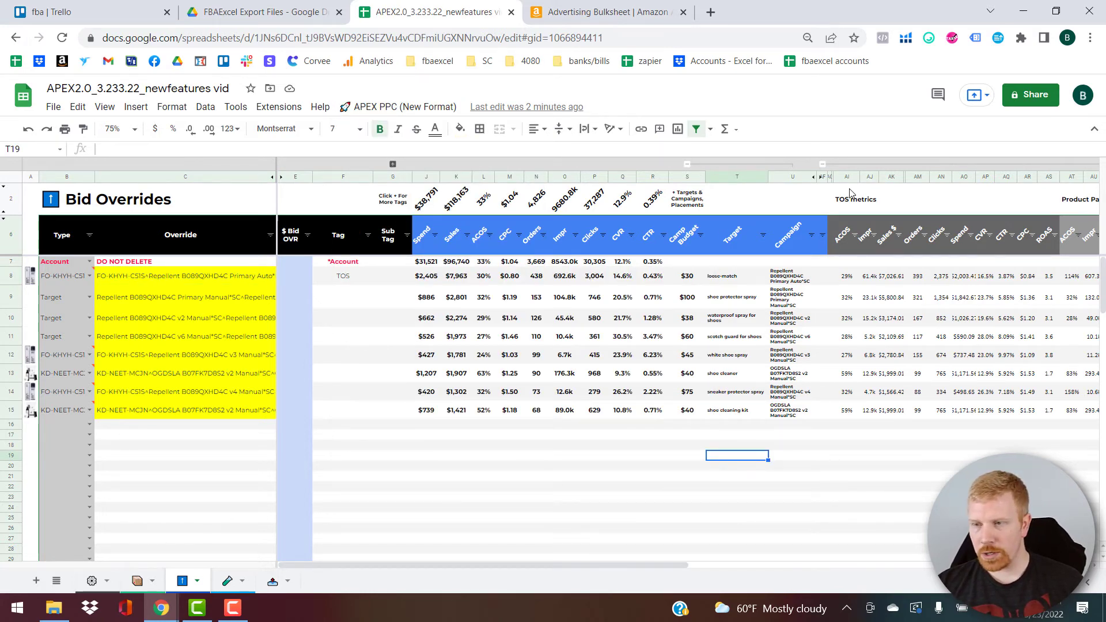
{"action": "right_click", "coordinate": [354, 281]}
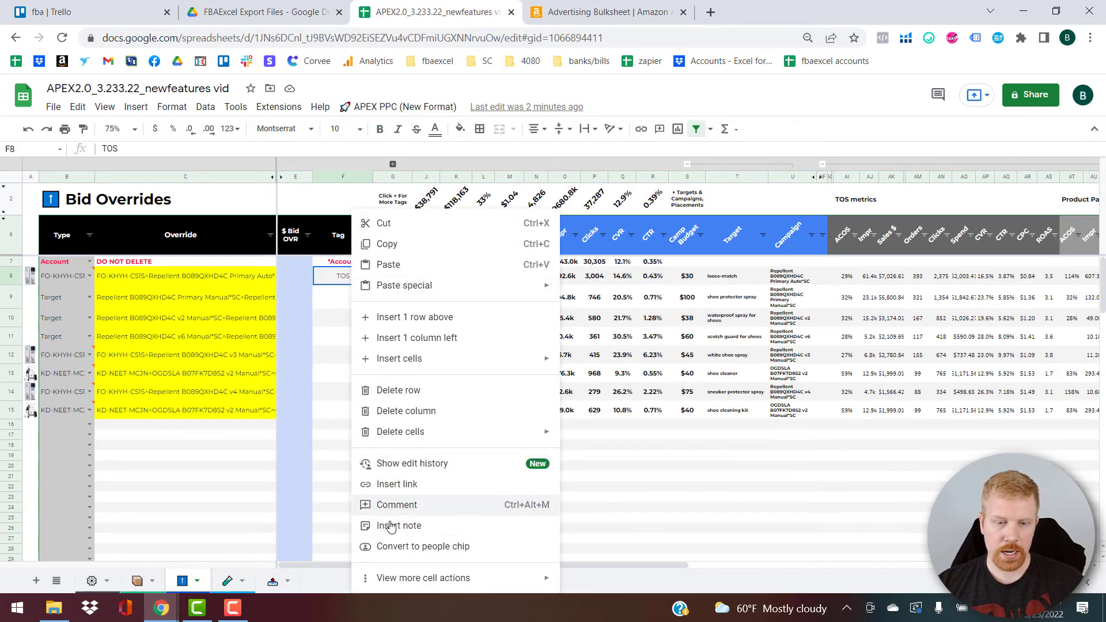
{"action": "left_click", "coordinate": [333, 436]}
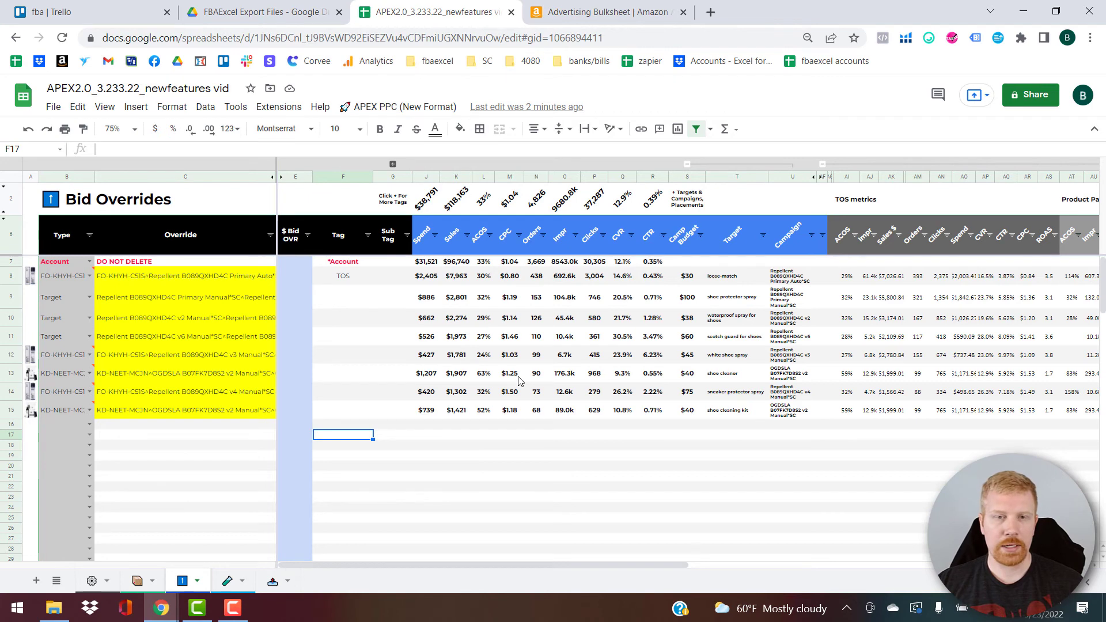
Go to the Settings sheet and check the available choices for the Bulk Ops Format without changing the selection.
{"action": "left_click", "coordinate": [410, 107]}
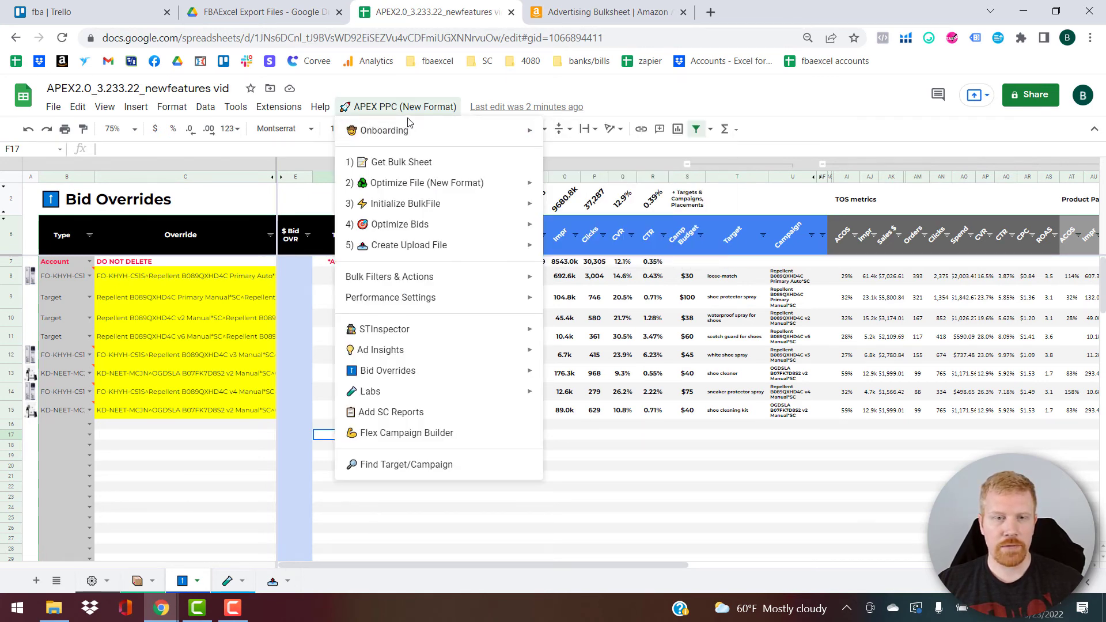
{"action": "left_click", "coordinate": [239, 467]}
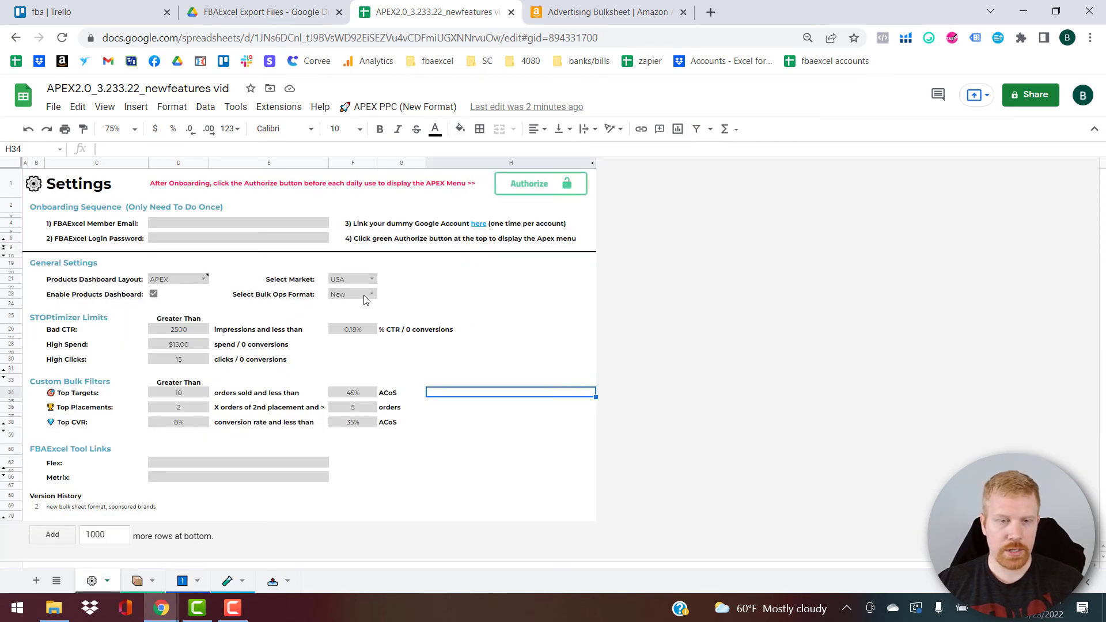
{"action": "left_click", "coordinate": [373, 294]}
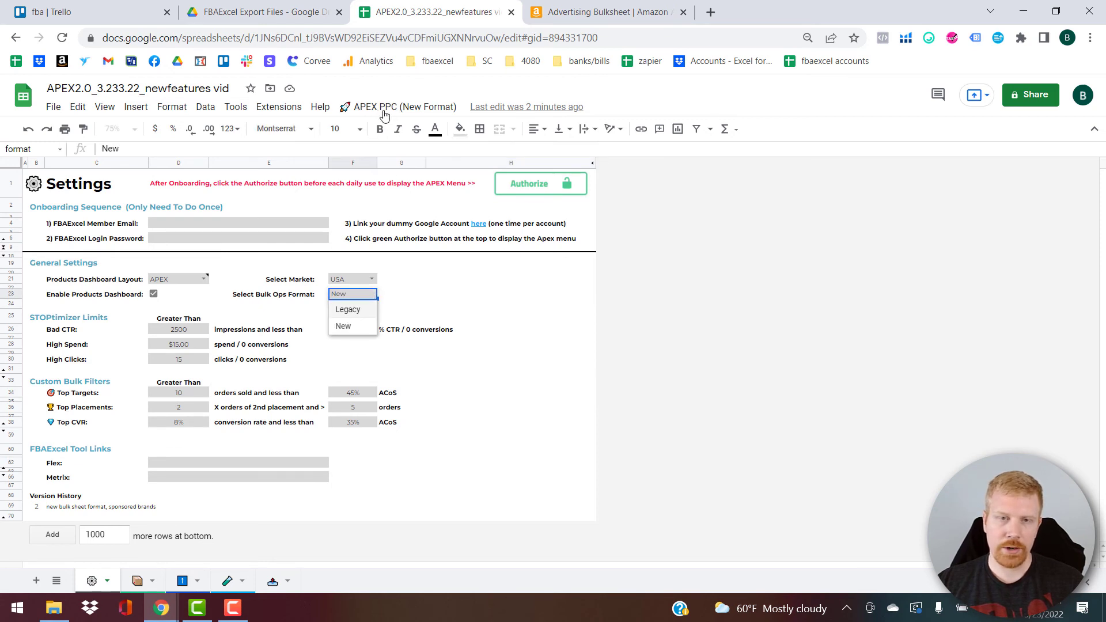
{"action": "left_click", "coordinate": [475, 298]}
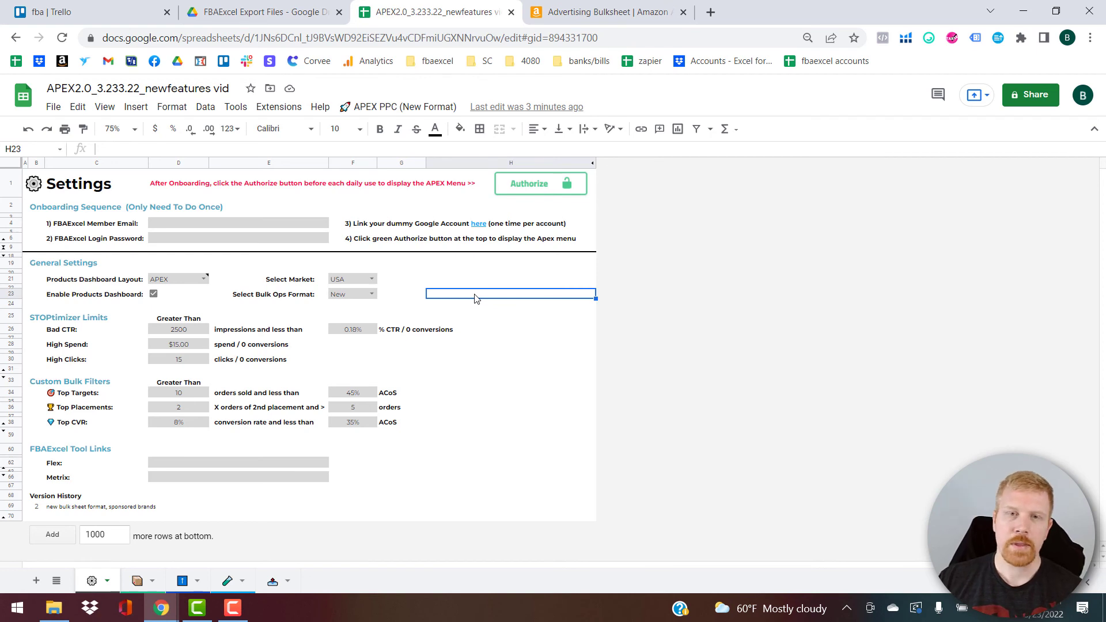